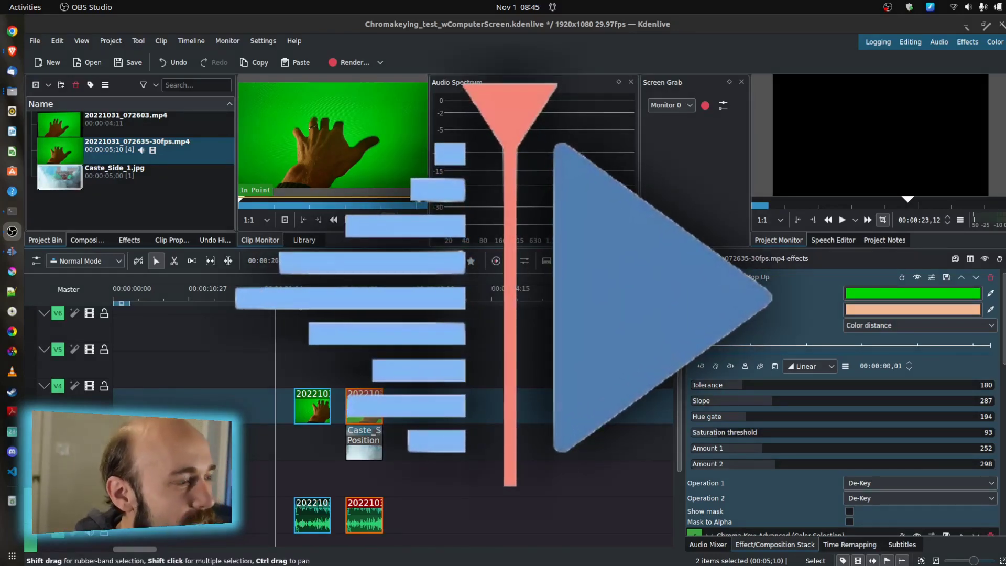
Switch to Kdenlive and place the playhead at the start of the unkeyed green-screen hand clip.
{"action": "key", "text": "alt+Tab"}
{"action": "key", "text": "space"}
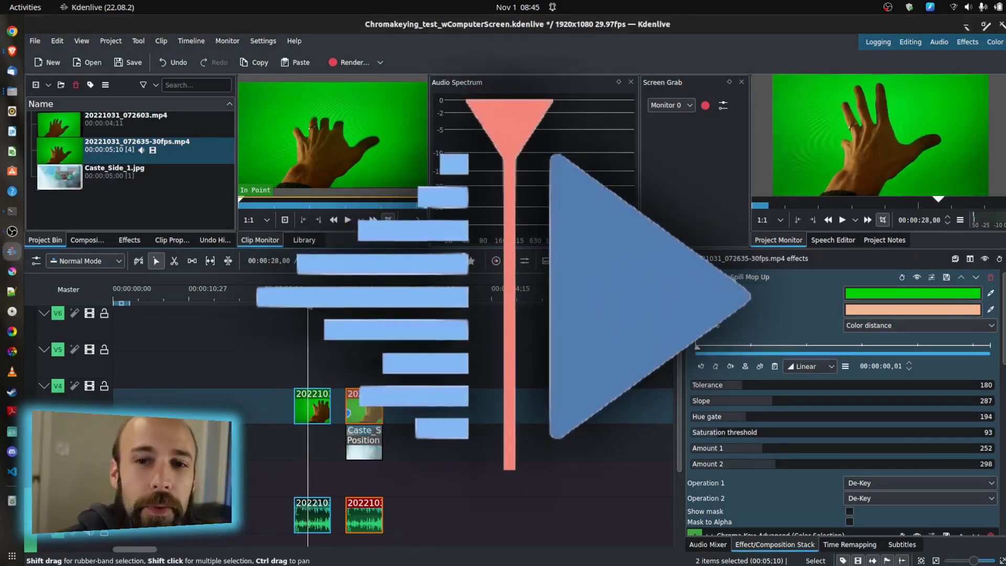
{"action": "left_click", "coordinate": [298, 302]}
{"action": "left_click_drag", "start_coordinate": [298, 302], "coordinate": [296, 303]}
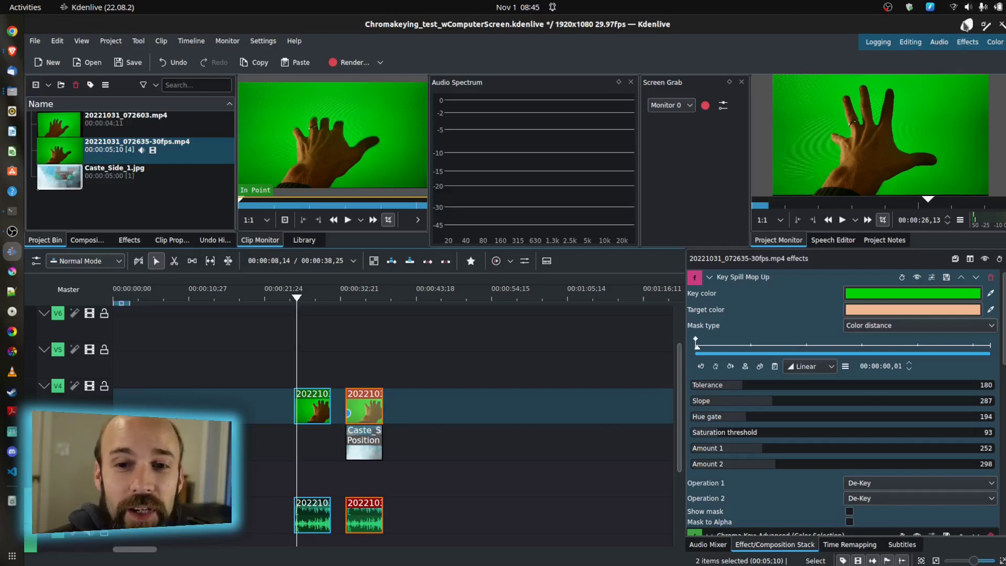
Minimize the editor to view the GreenScreen.html page in the browser, and return to Kdenlive.
{"action": "left_click", "coordinate": [966, 26]}
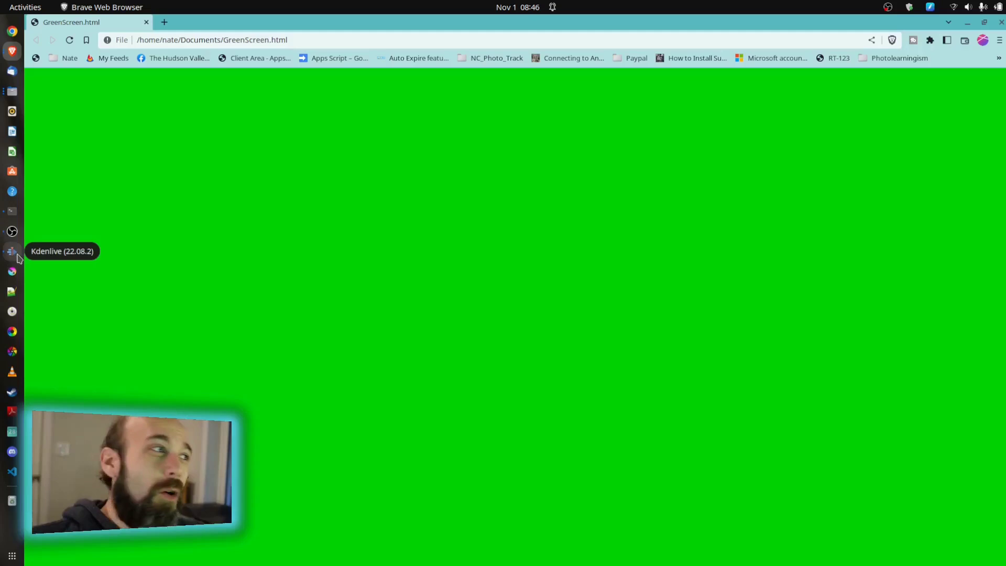
{"action": "left_click", "coordinate": [17, 257]}
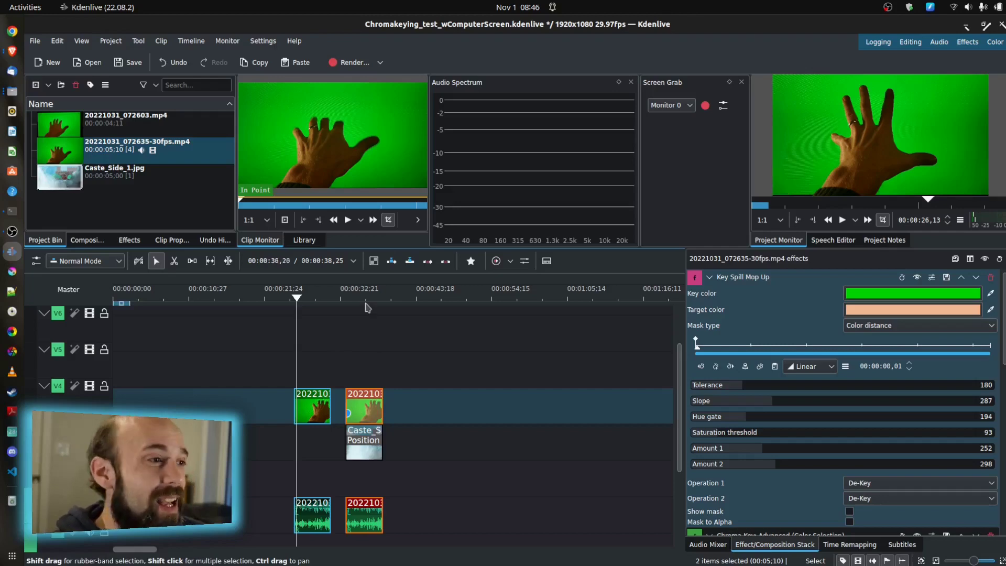
Scrub and play the keyed hand clip over the castle image, and return the playhead to the clip's start.
{"action": "left_click_drag", "start_coordinate": [347, 301], "coordinate": [359, 302]}
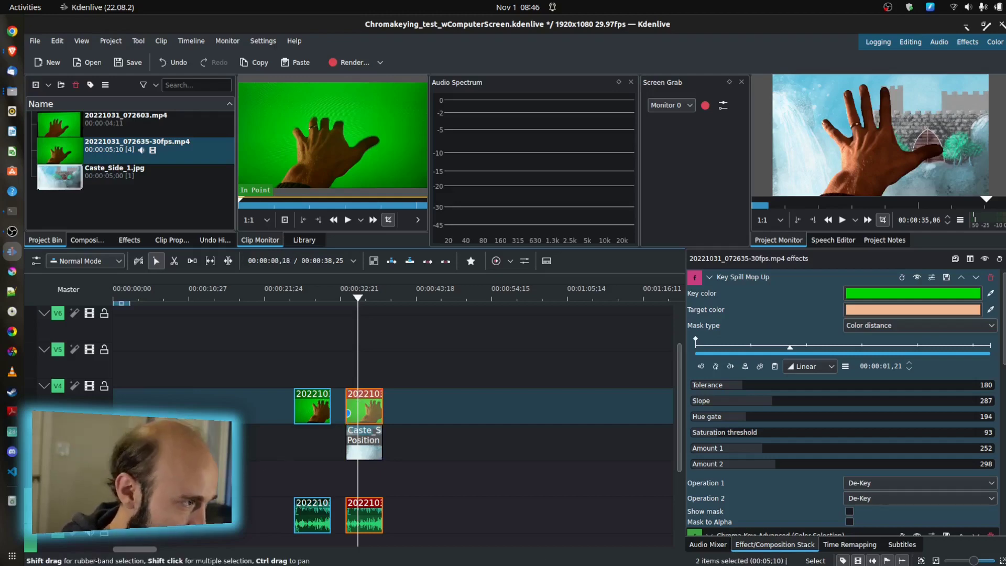
{"action": "left_click", "coordinate": [343, 301]}
{"action": "left_click_drag", "start_coordinate": [344, 301], "coordinate": [346, 303]}
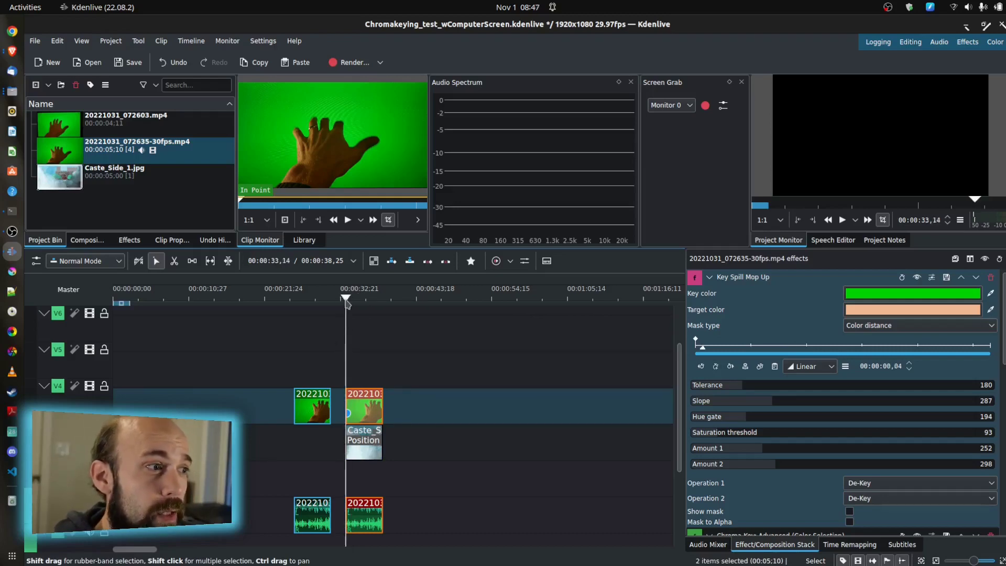
{"action": "key", "text": "space"}
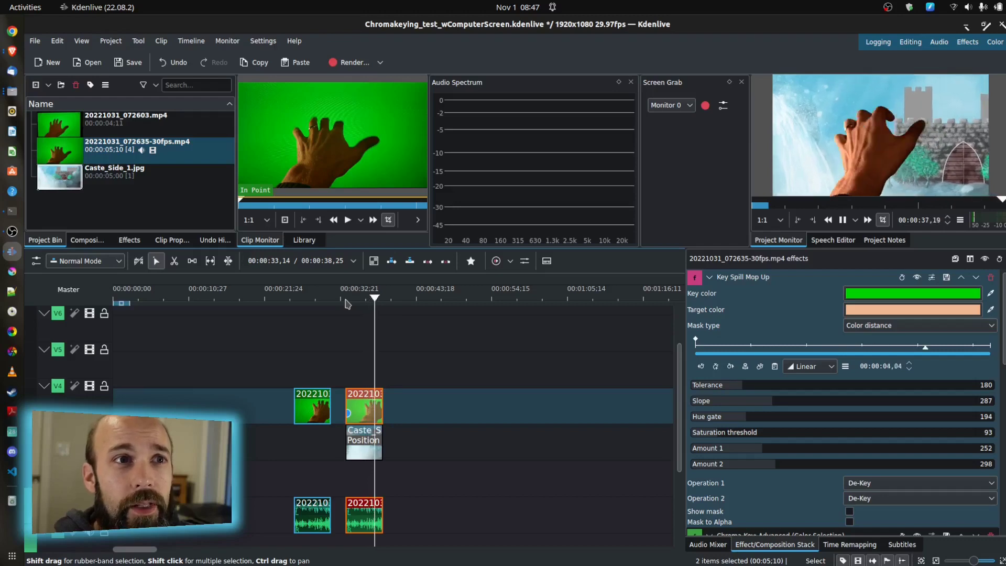
{"action": "left_click", "coordinate": [347, 299]}
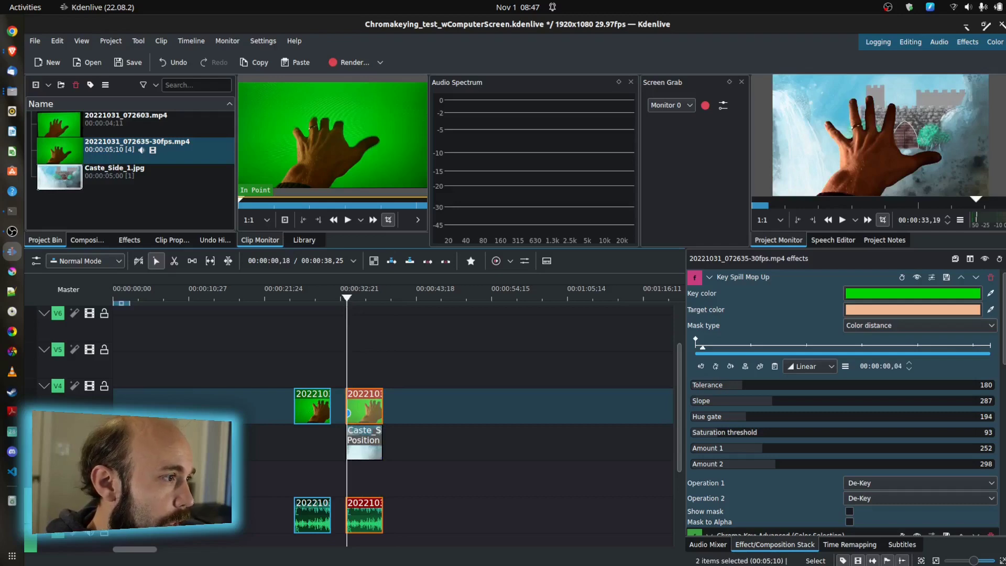
Hide the castle background track and select the keyed hand clip with the playhead at 00:00:33,21.
{"action": "left_click", "coordinate": [138, 324]}
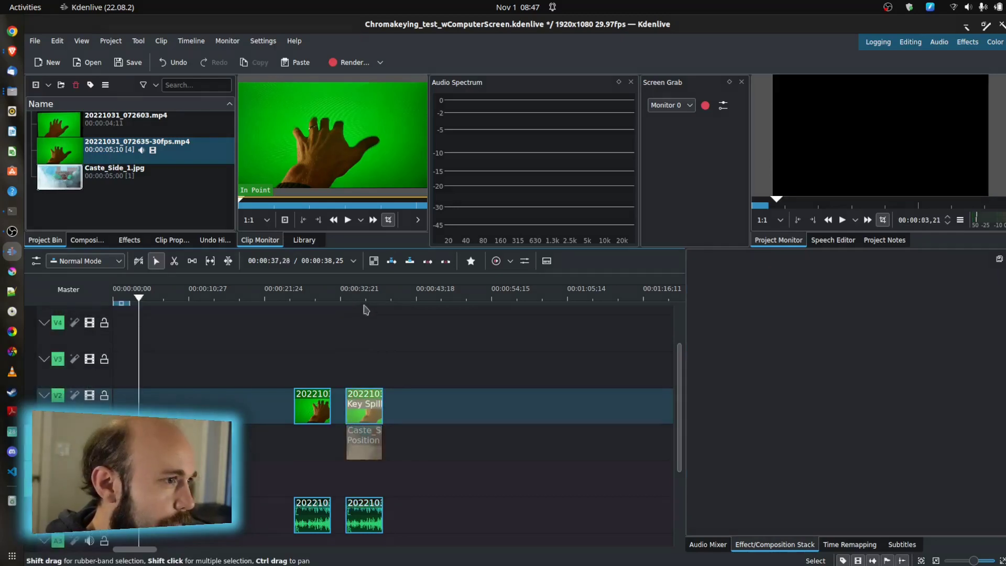
{"action": "left_click", "coordinate": [346, 301]}
{"action": "left_click_drag", "start_coordinate": [346, 300], "coordinate": [350, 302]}
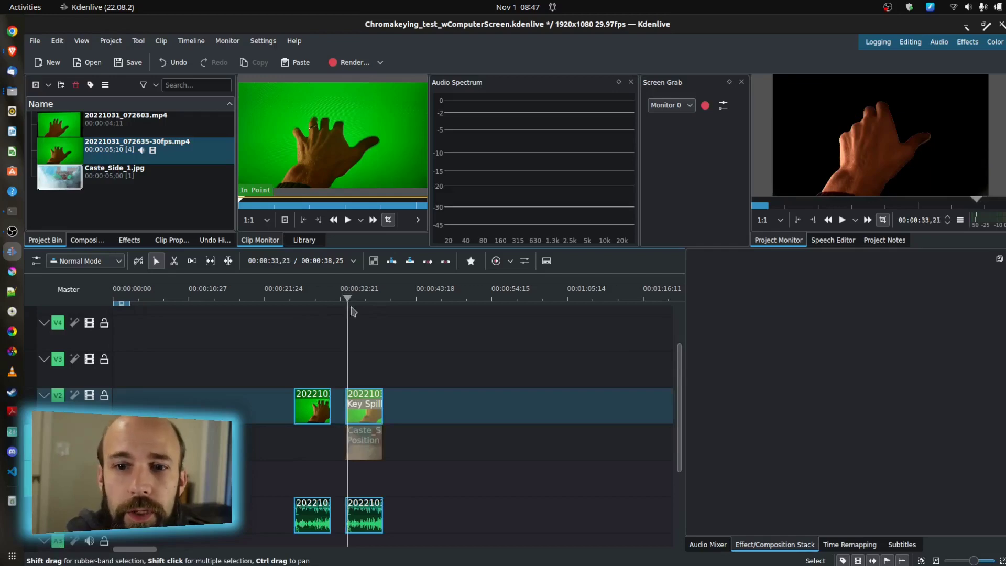
{"action": "left_click", "coordinate": [367, 418]}
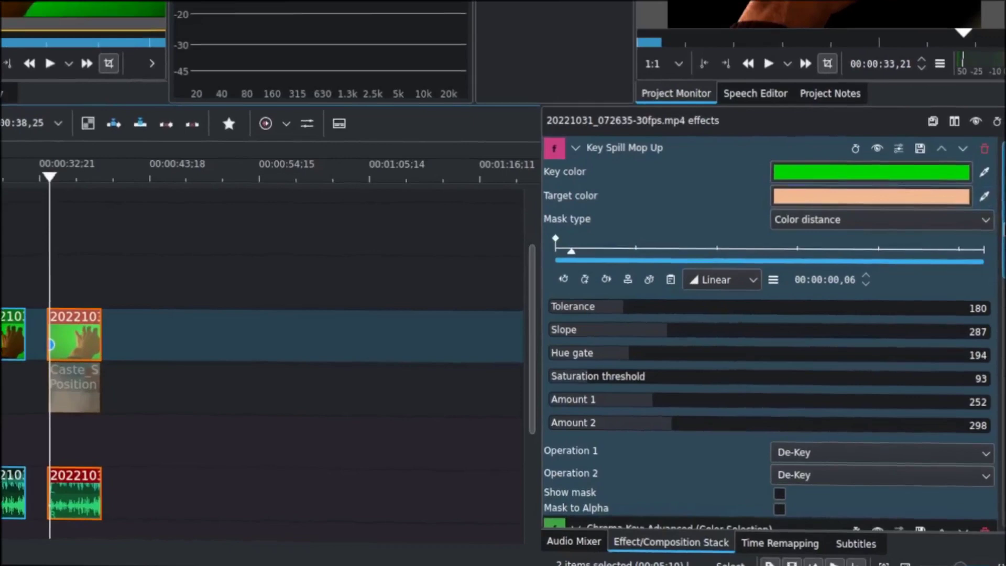
Review the settings of the keyed clip's Key Spill Mop Up, Chroma Key: Advanced, Despill and Position and Zoom effects.
{"action": "scroll", "coordinate": [995, 242], "scroll_direction": "down", "scroll_amount": 1}
{"action": "scroll", "coordinate": [728, 314], "scroll_direction": "down", "scroll_amount": 10}
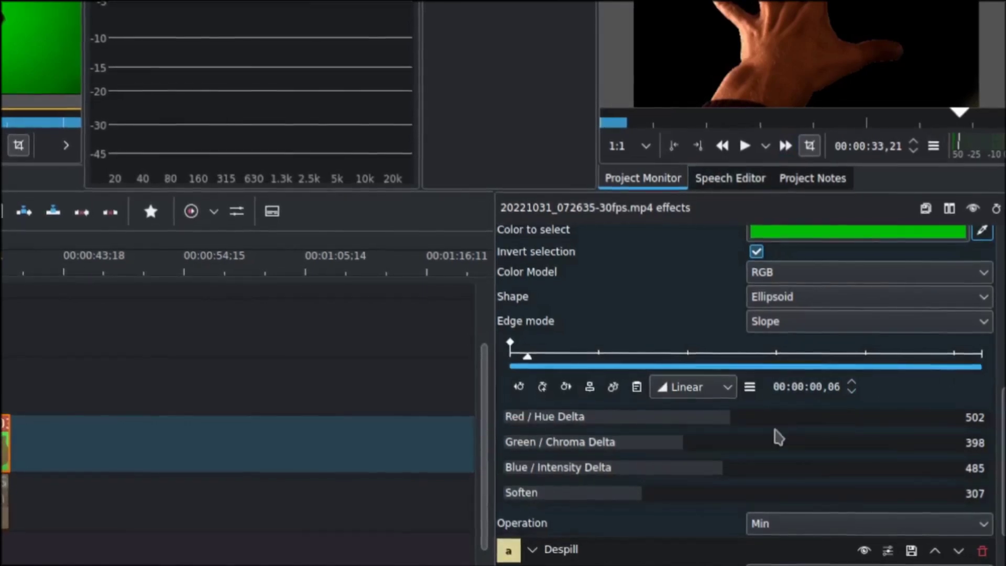
{"action": "scroll", "coordinate": [779, 433], "scroll_direction": "up", "scroll_amount": 1}
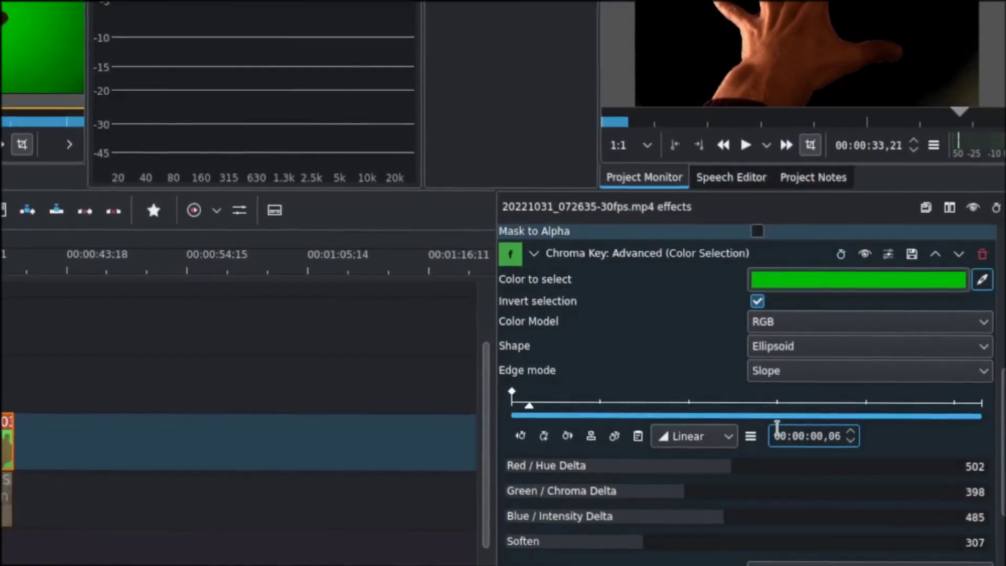
{"action": "scroll", "coordinate": [901, 280], "scroll_direction": "up", "scroll_amount": 6}
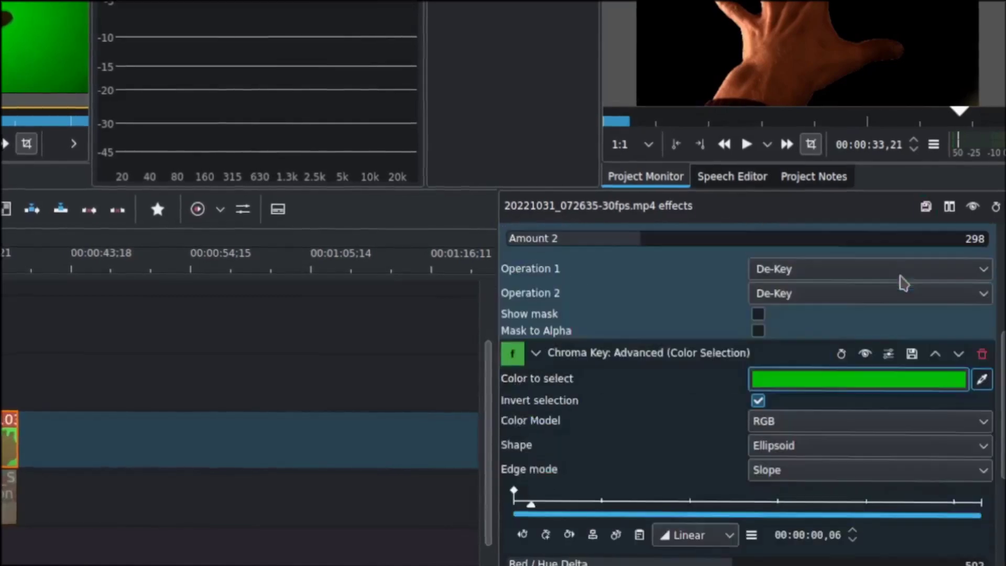
{"action": "scroll", "coordinate": [907, 283], "scroll_direction": "up", "scroll_amount": 2}
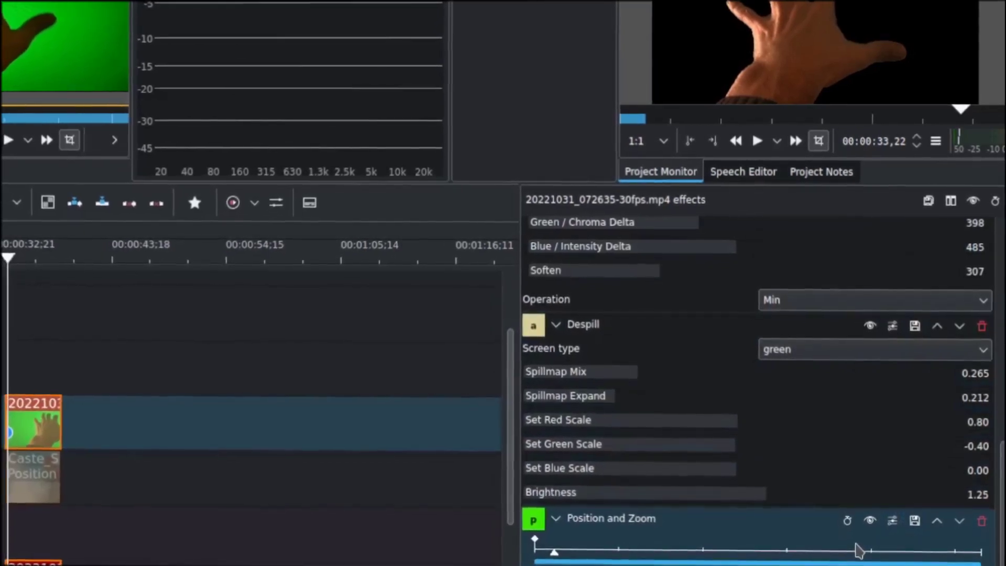
{"action": "scroll", "coordinate": [848, 550], "scroll_direction": "down", "scroll_amount": 3}
{"action": "scroll", "coordinate": [833, 553], "scroll_direction": "up", "scroll_amount": 2}
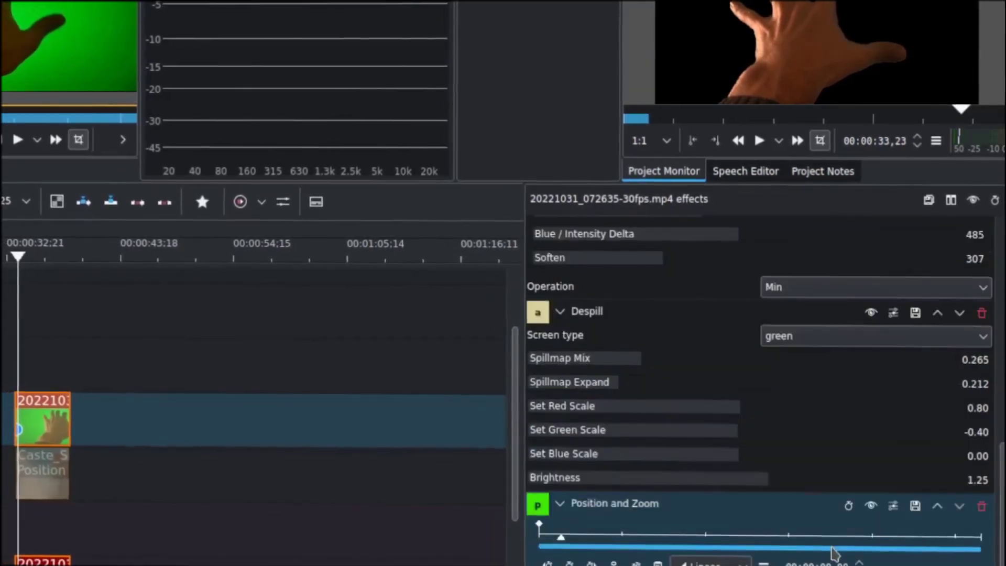
{"action": "scroll", "coordinate": [835, 547], "scroll_direction": "up", "scroll_amount": 4}
Disable the Despill and Key Spill Mop Up effects on the keyed hand clip.
{"action": "left_click", "coordinate": [893, 473]}
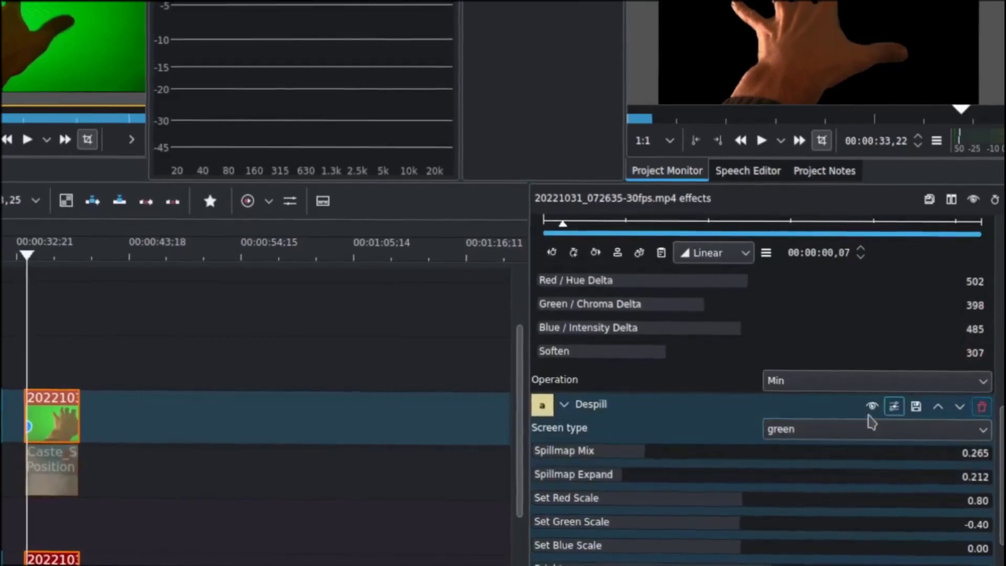
{"action": "left_click", "coordinate": [871, 406]}
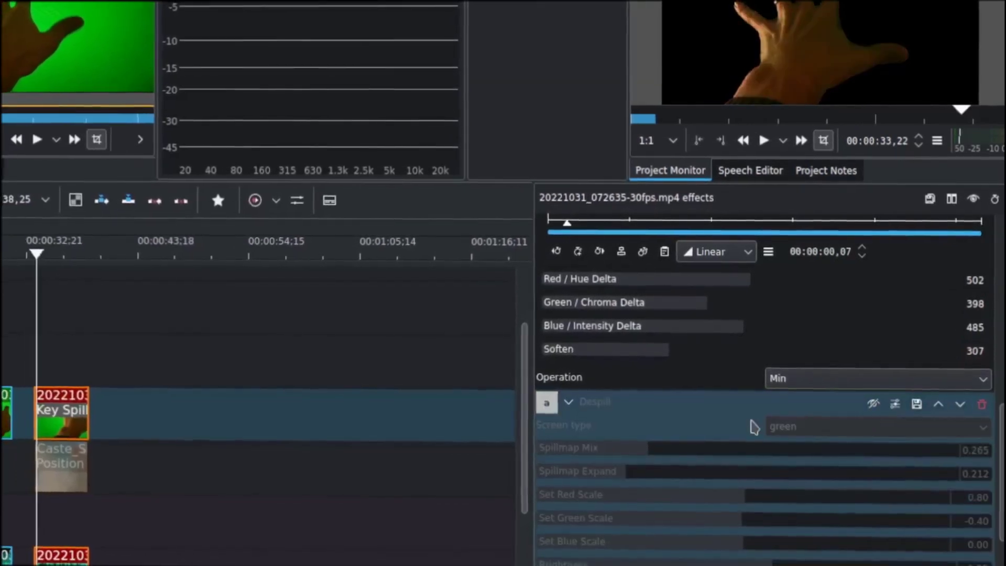
{"action": "scroll", "coordinate": [754, 427], "scroll_direction": "up", "scroll_amount": 10}
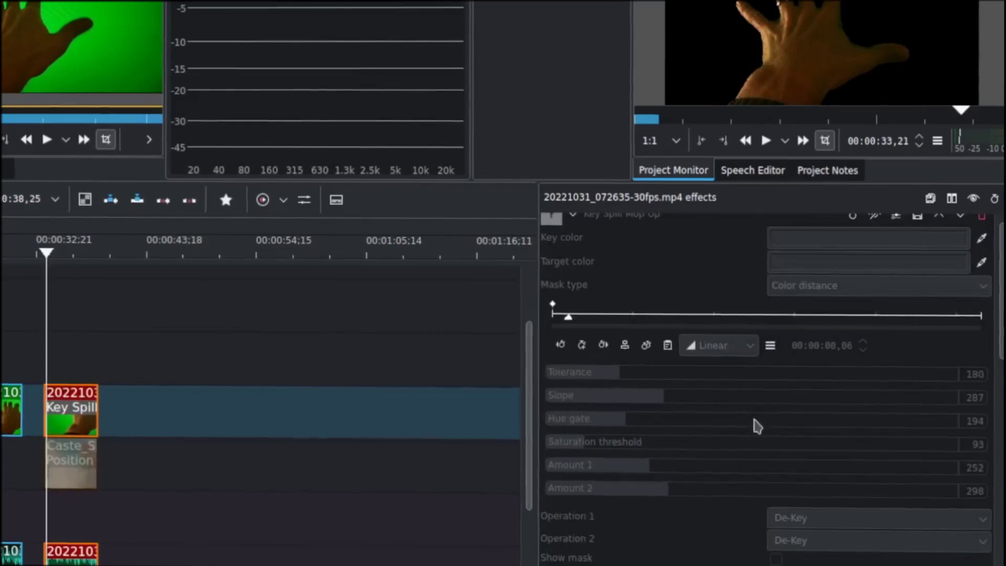
Review the Chroma Key: Advanced settings and, with the castle background shown again, inspect the hand's edges up close in the project monitor.
{"action": "scroll", "coordinate": [758, 425], "scroll_direction": "down", "scroll_amount": 5}
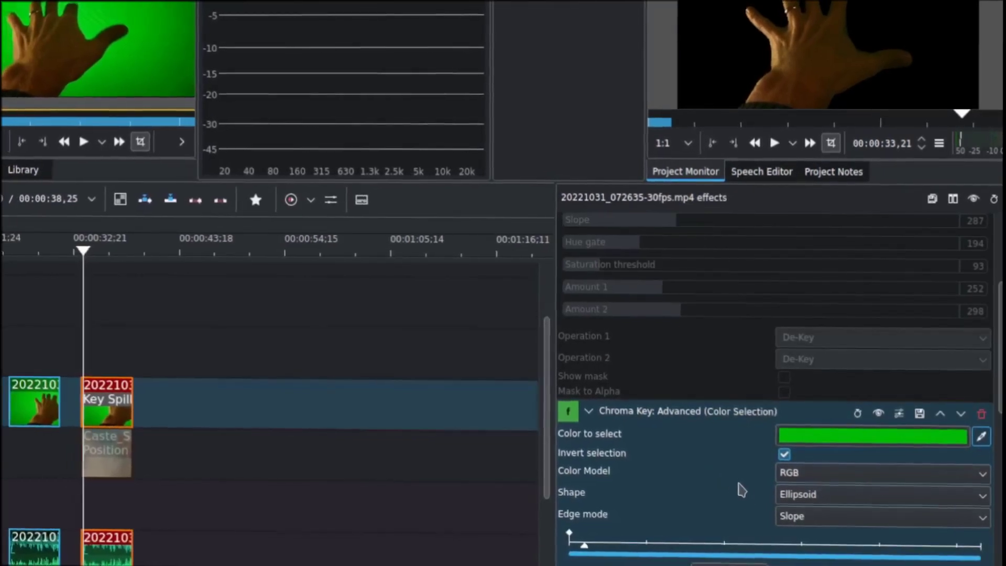
{"action": "scroll", "coordinate": [741, 489], "scroll_direction": "down", "scroll_amount": 3}
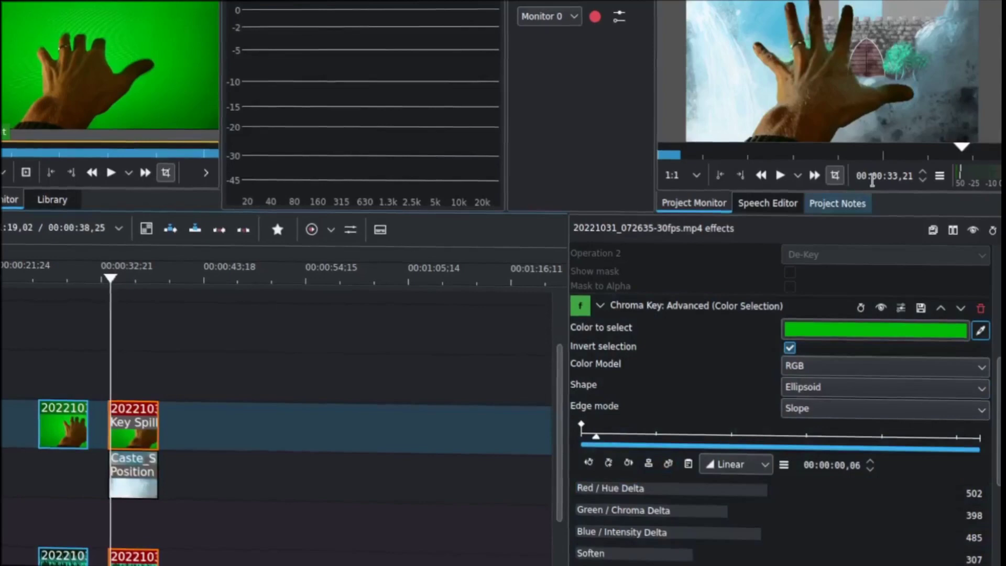
{"action": "scroll", "coordinate": [871, 180], "scroll_direction": "down", "scroll_amount": 2}
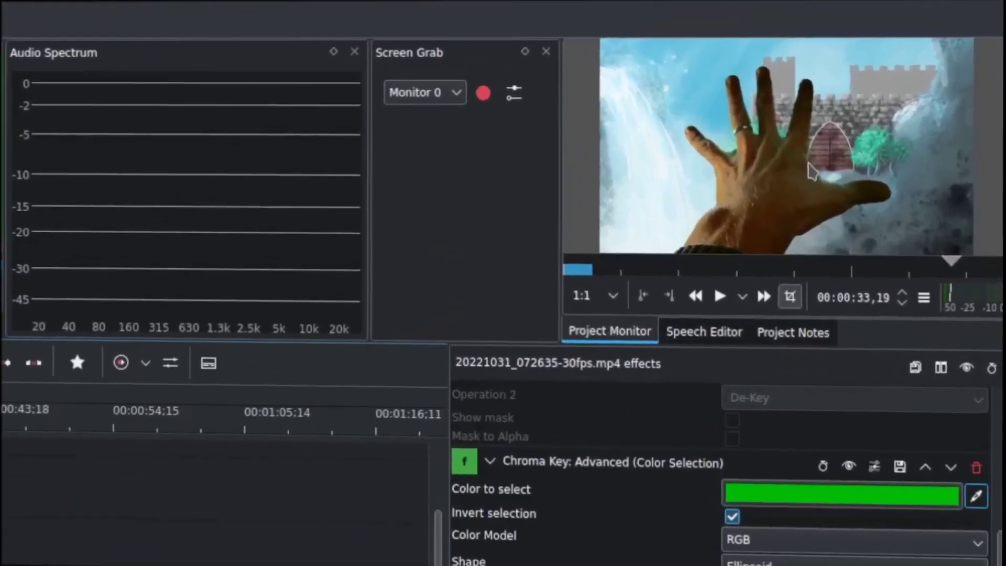
{"action": "scroll", "coordinate": [804, 167], "scroll_direction": "up", "scroll_amount": 1}
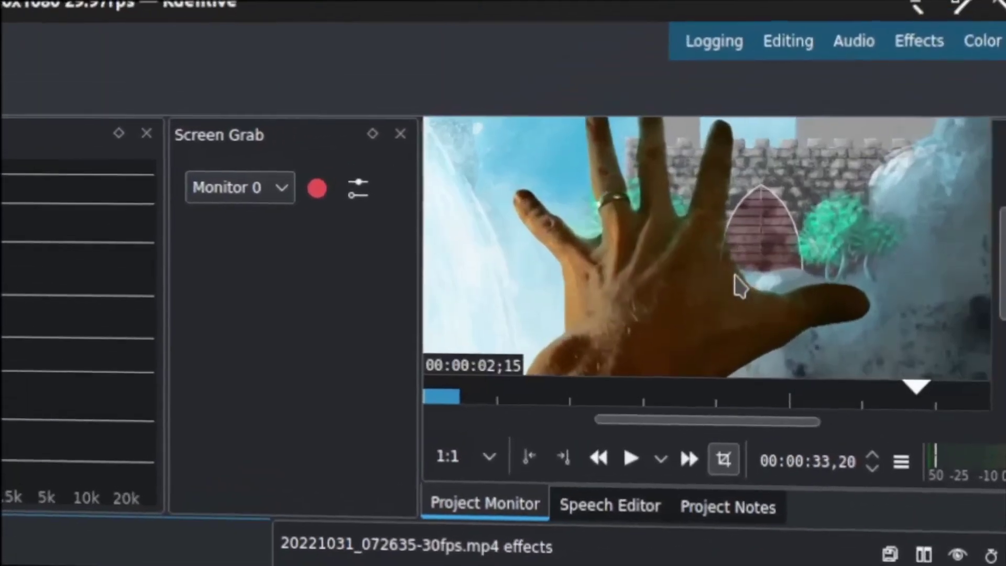
{"action": "scroll", "coordinate": [740, 287], "scroll_direction": "up", "scroll_amount": 3}
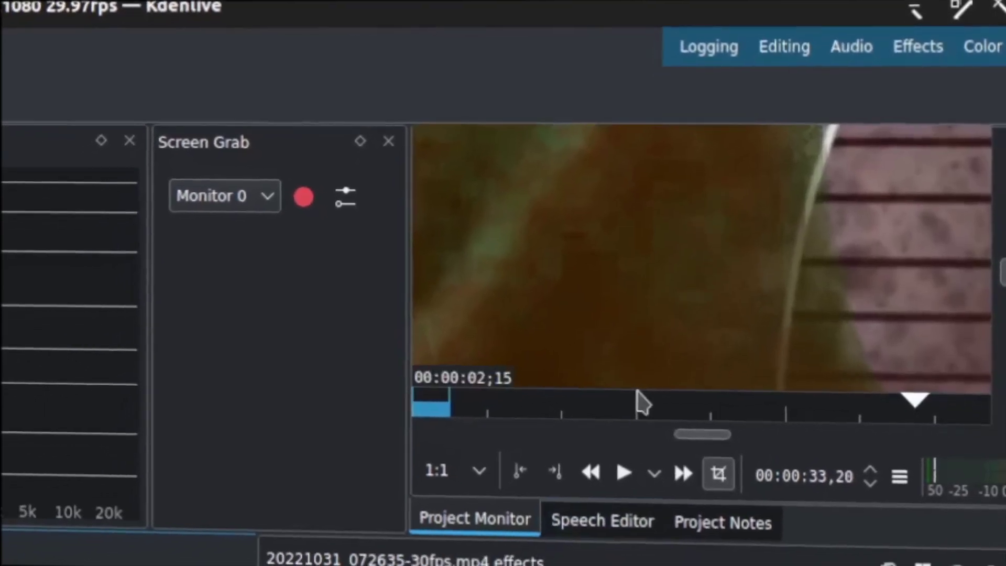
{"action": "scroll", "coordinate": [644, 315], "scroll_direction": "down", "scroll_amount": 3}
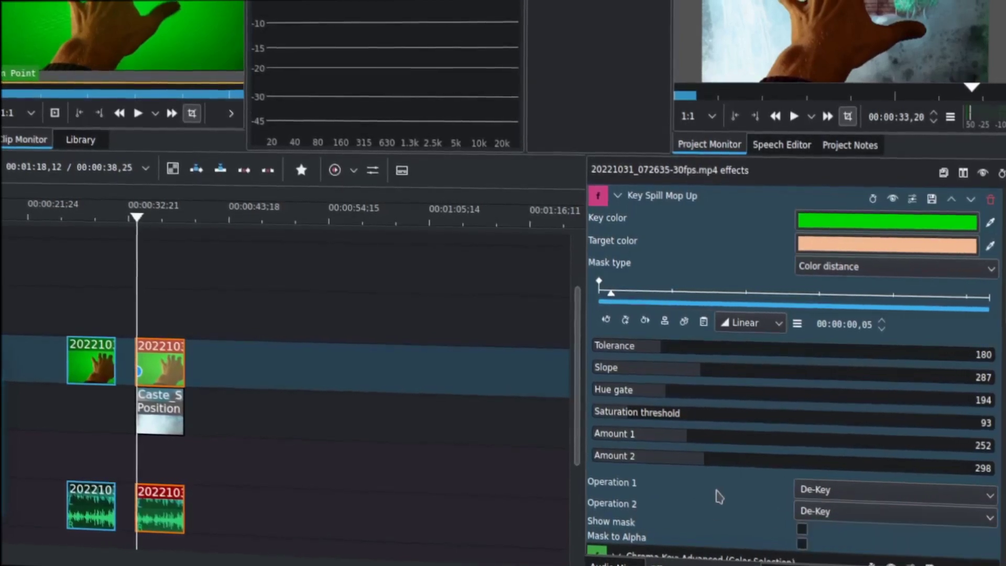
With Key Spill Mop Up enabled, review its settings and play the clip briefly while inspecting the fingers up close.
{"action": "scroll", "coordinate": [719, 496], "scroll_direction": "down", "scroll_amount": 1}
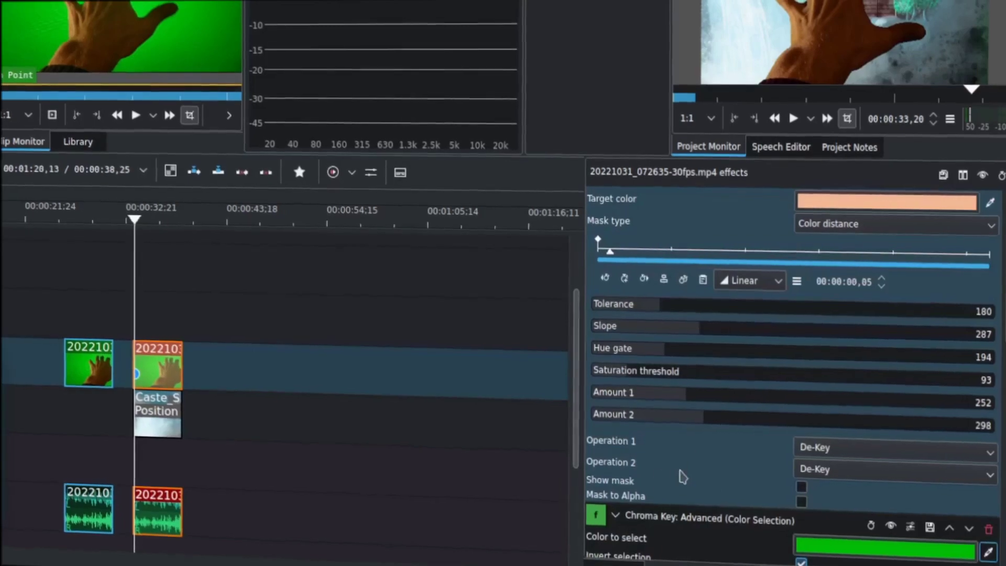
{"action": "scroll", "coordinate": [693, 453], "scroll_direction": "up", "scroll_amount": 1}
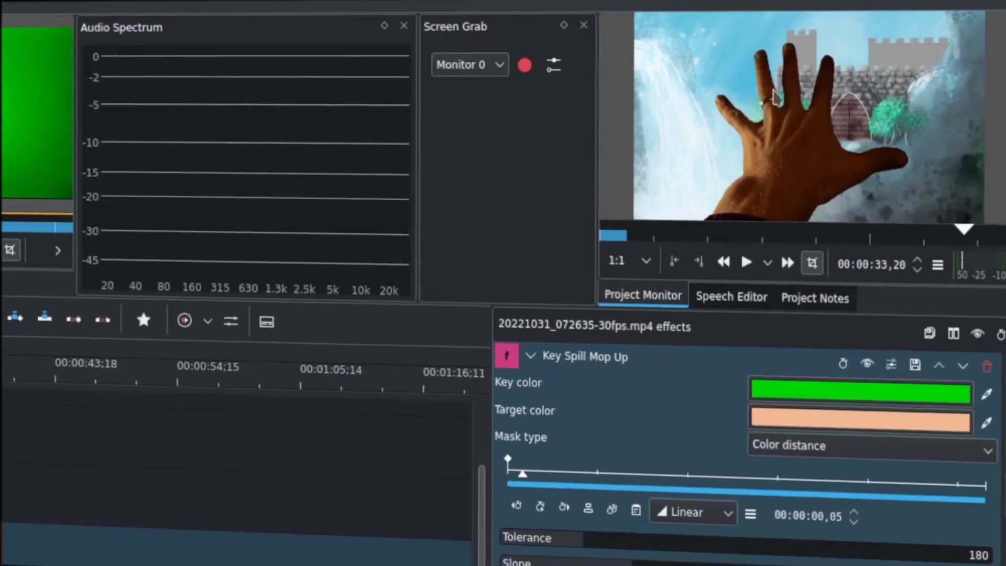
{"action": "scroll", "coordinate": [756, 161], "scroll_direction": "up", "scroll_amount": 2}
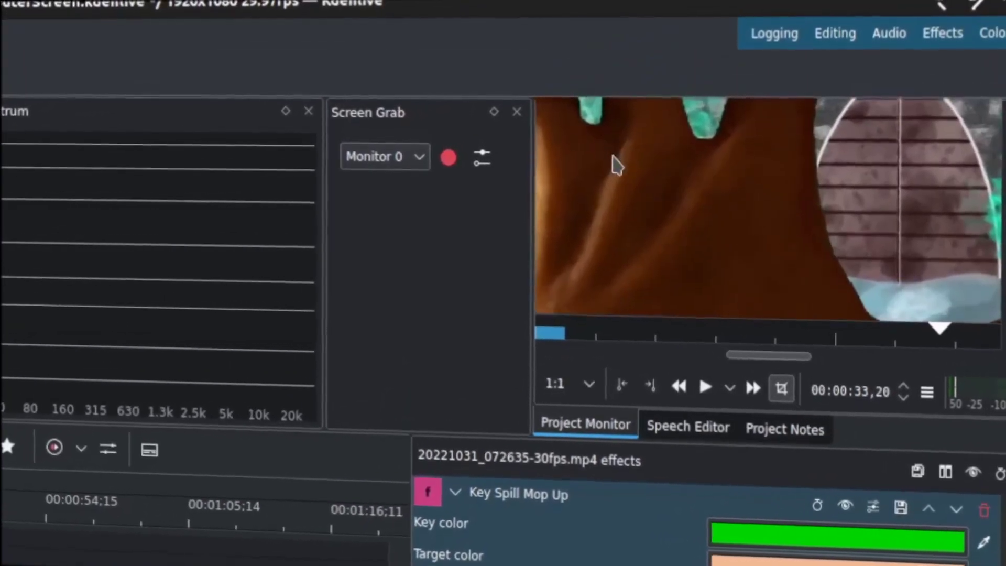
{"action": "key", "text": "space"}
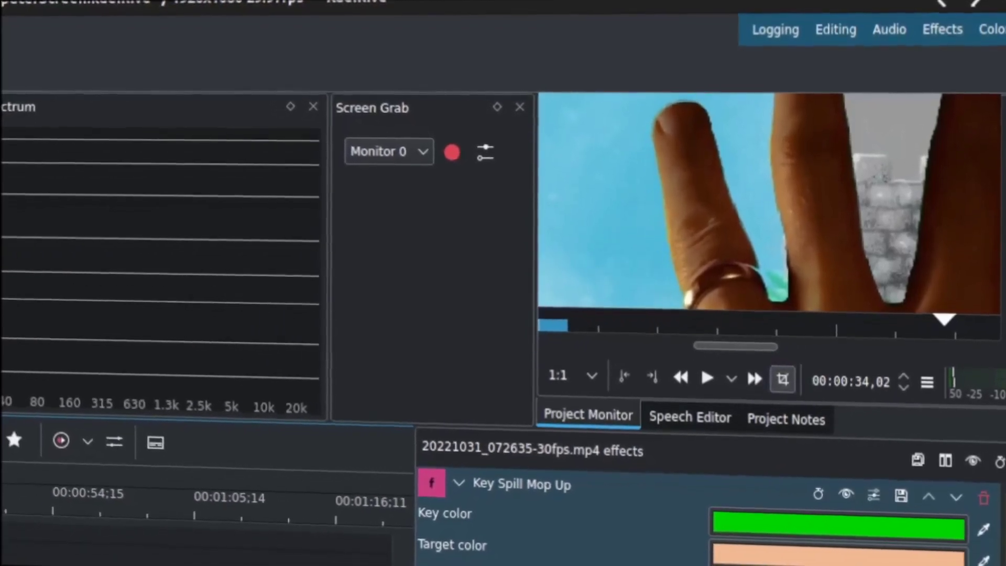
Enable the Despill effect on the keyed hand clip.
{"action": "scroll", "coordinate": [718, 503], "scroll_direction": "down", "scroll_amount": 10}
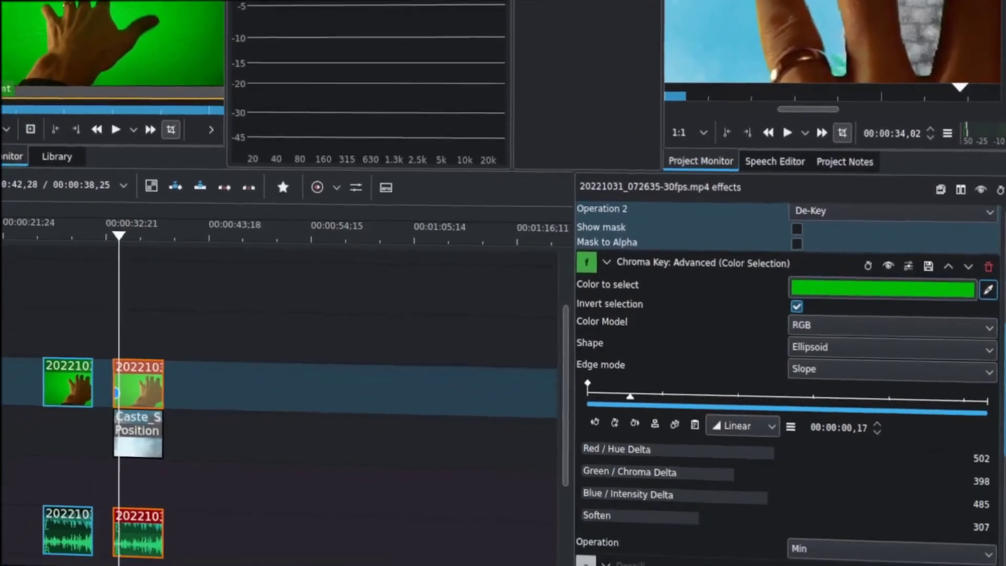
{"action": "scroll", "coordinate": [734, 472], "scroll_direction": "up", "scroll_amount": 4}
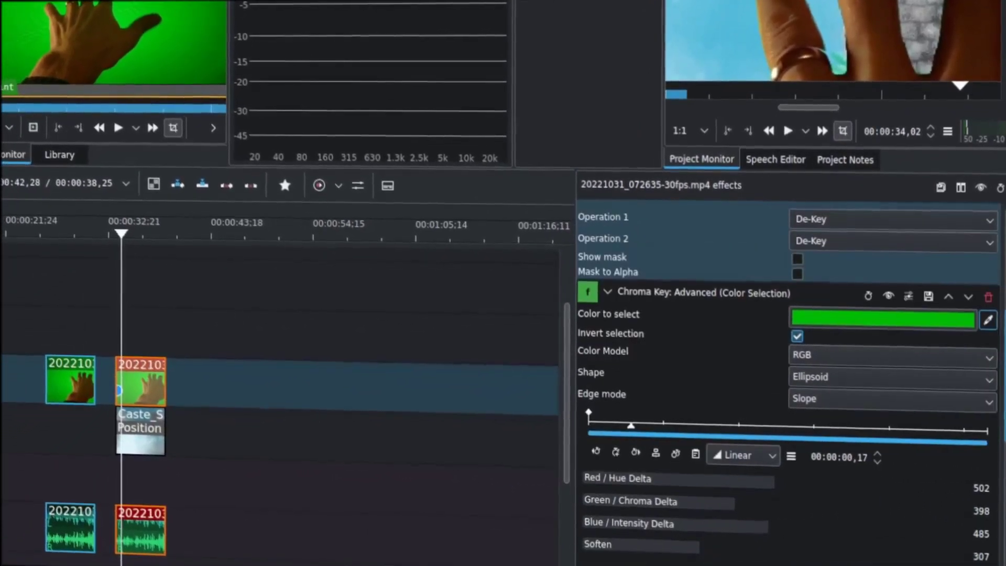
{"action": "scroll", "coordinate": [999, 306], "scroll_direction": "up", "scroll_amount": 5}
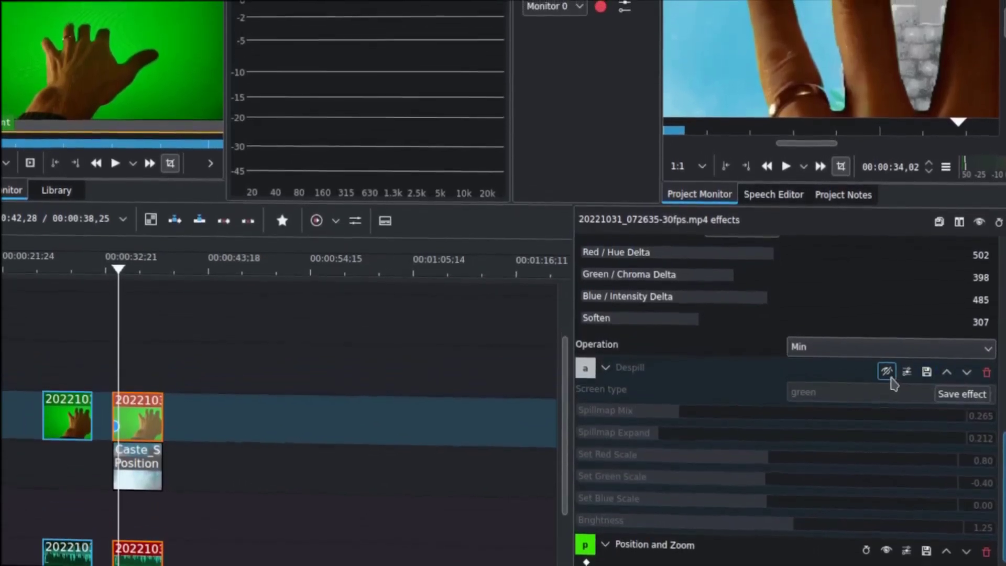
{"action": "left_click", "coordinate": [888, 374]}
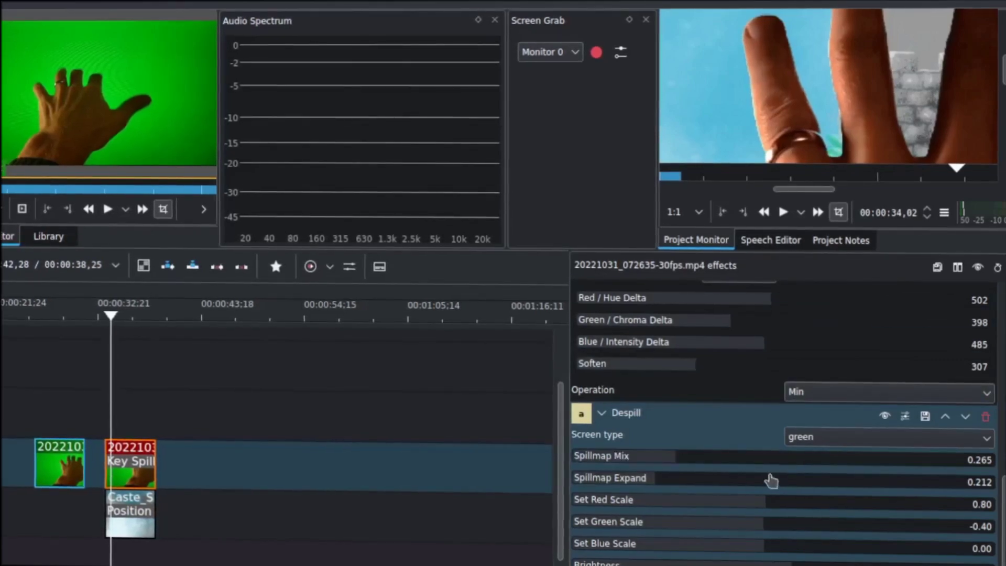
Inspect the despilled hand at different zoom levels and check the Despill screen type options, keeping green.
{"action": "scroll", "coordinate": [834, 108], "scroll_direction": "down", "scroll_amount": 3}
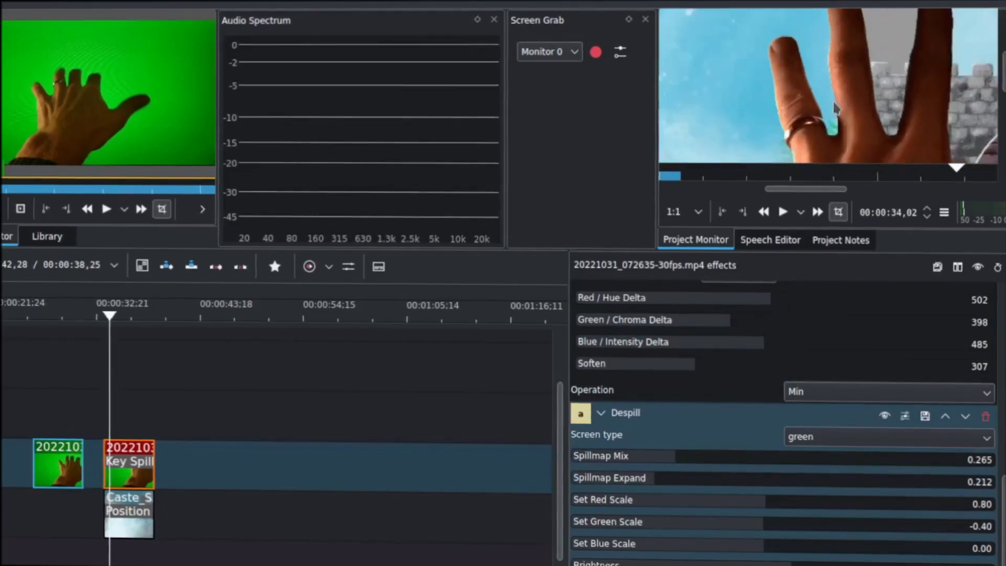
{"action": "scroll", "coordinate": [834, 108], "scroll_direction": "down", "scroll_amount": 2}
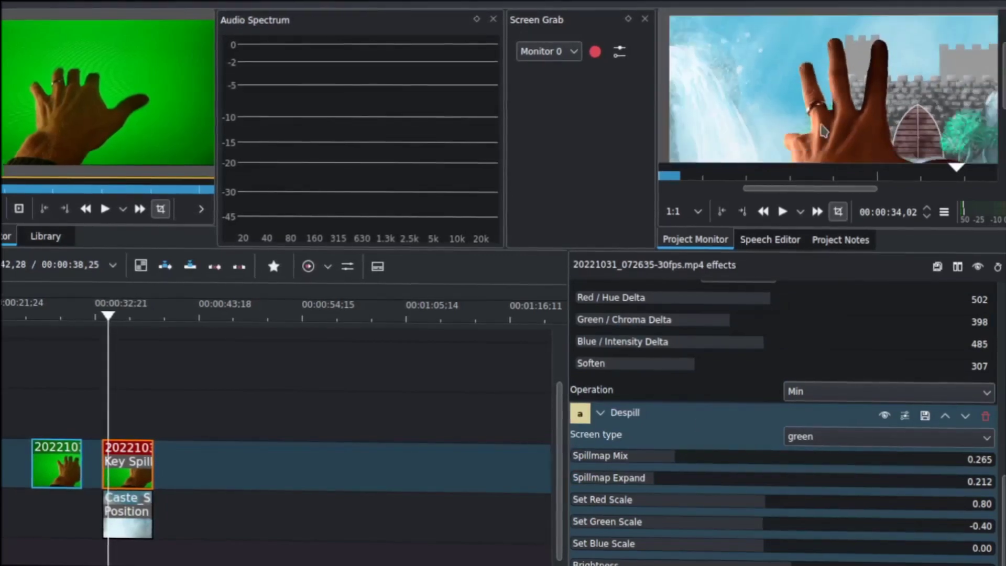
{"action": "scroll", "coordinate": [821, 84], "scroll_direction": "up", "scroll_amount": 2}
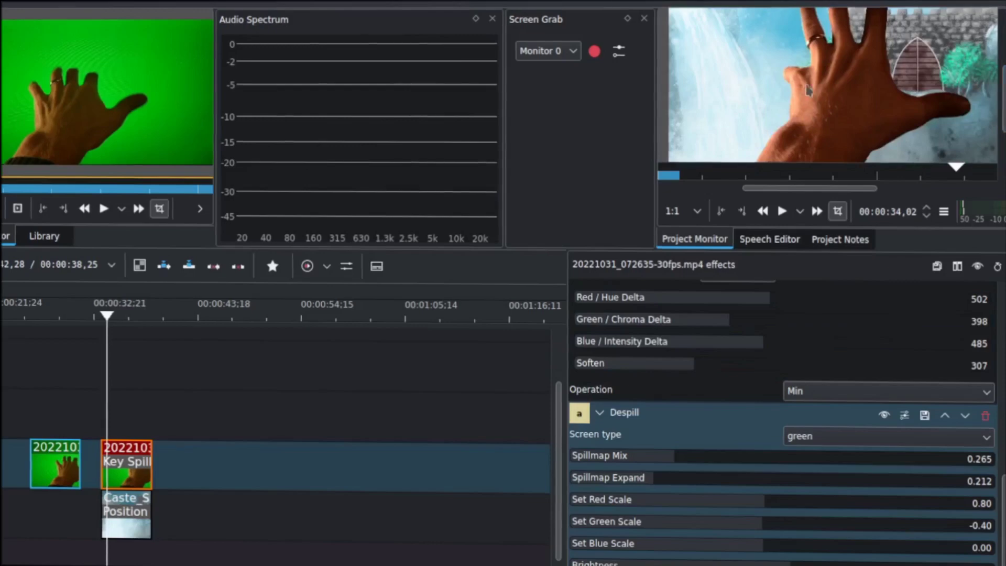
{"action": "scroll", "coordinate": [821, 83], "scroll_direction": "up", "scroll_amount": 3}
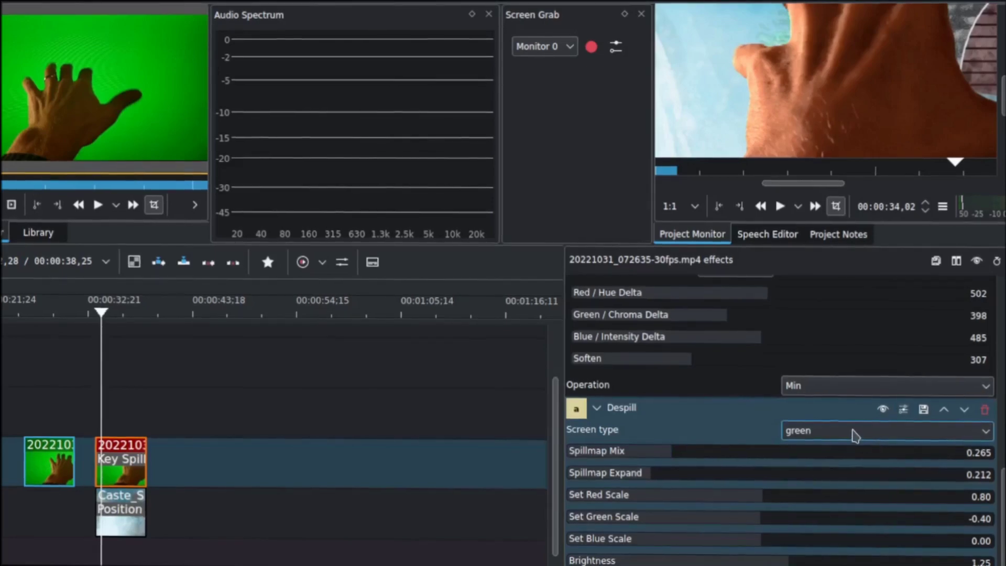
{"action": "left_click", "coordinate": [853, 432]}
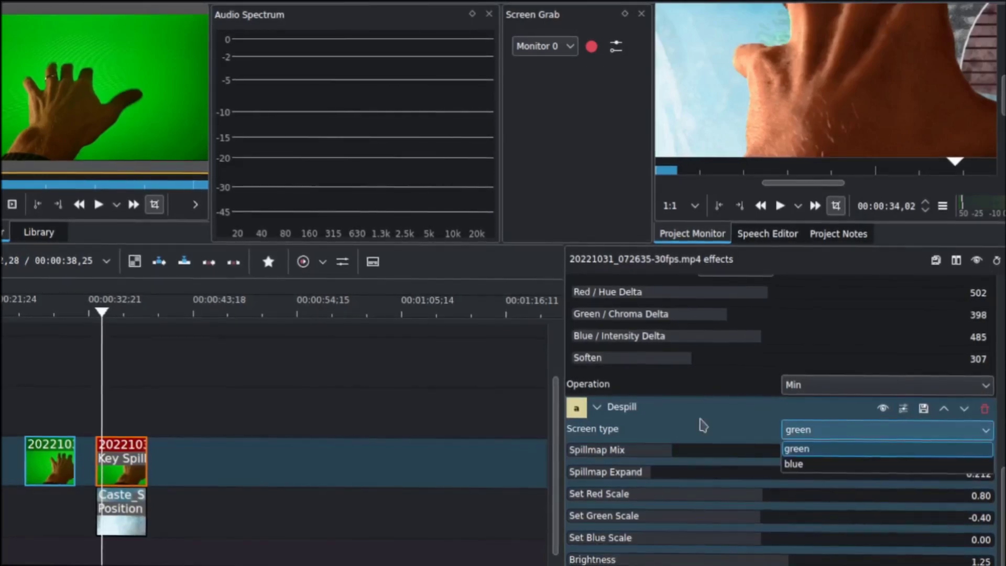
{"action": "left_click", "coordinate": [702, 425]}
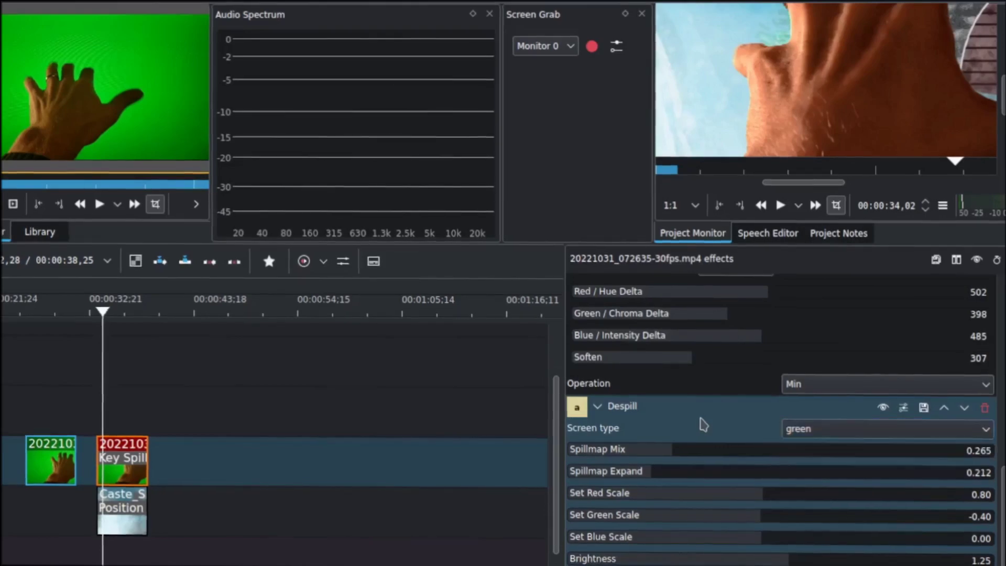